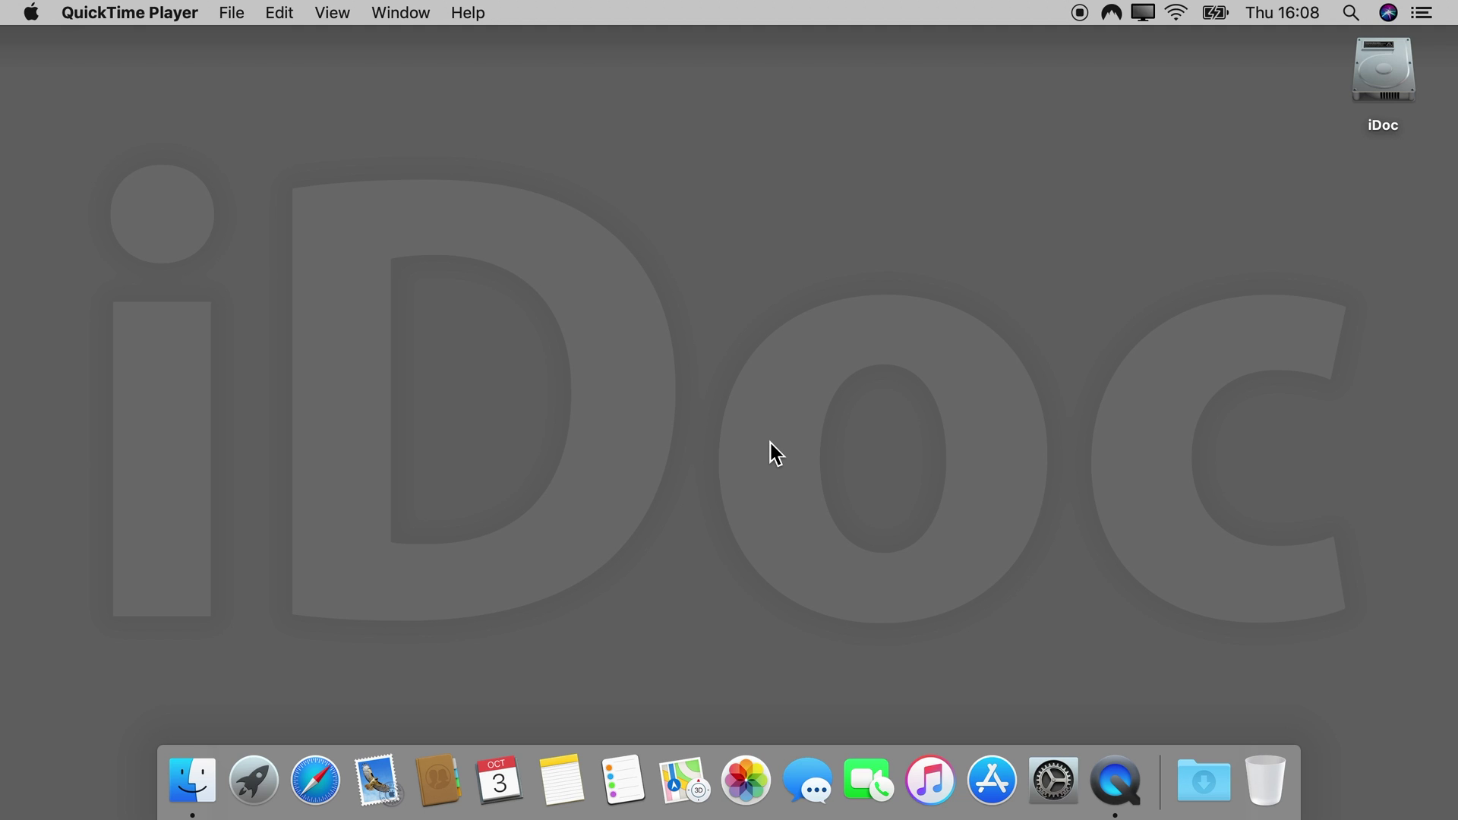
Launch Keychain Access through a Spotlight search for 'key'.
click(1352, 15)
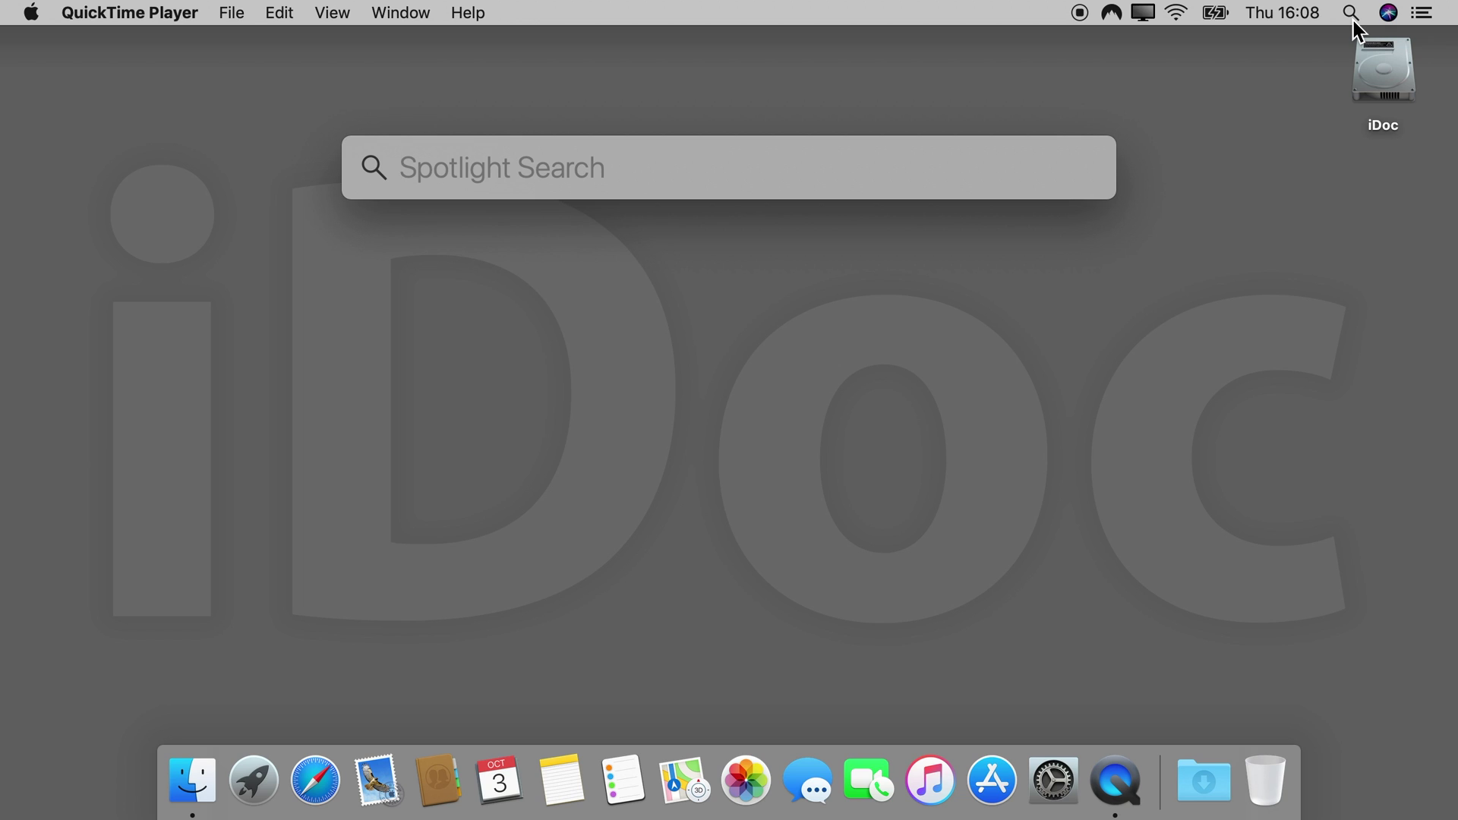
text(key)
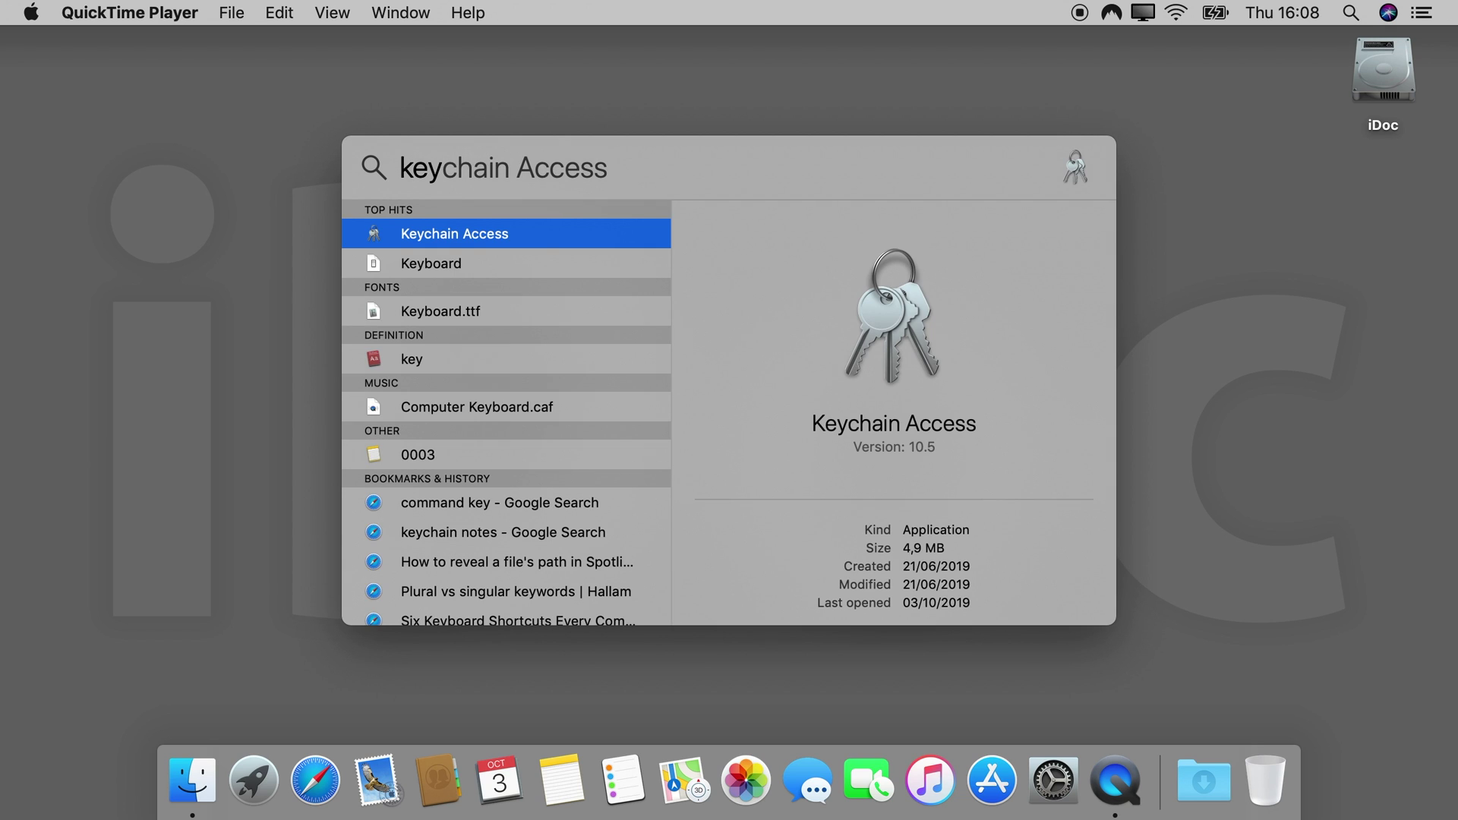
key(Return)
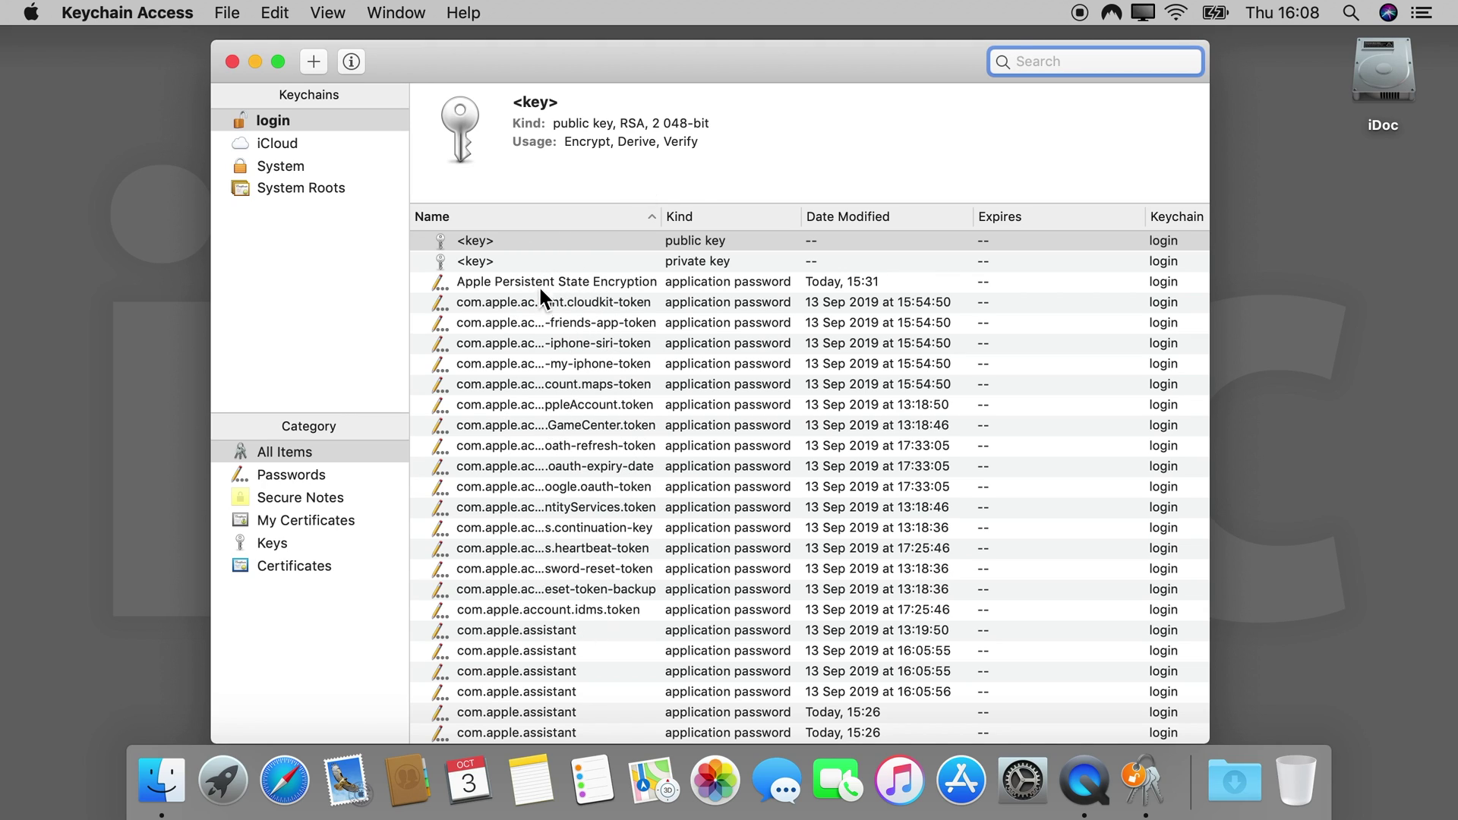
In the iCloud keychain's Secure Notes, start a new note named 'secrets'.
click(307, 147)
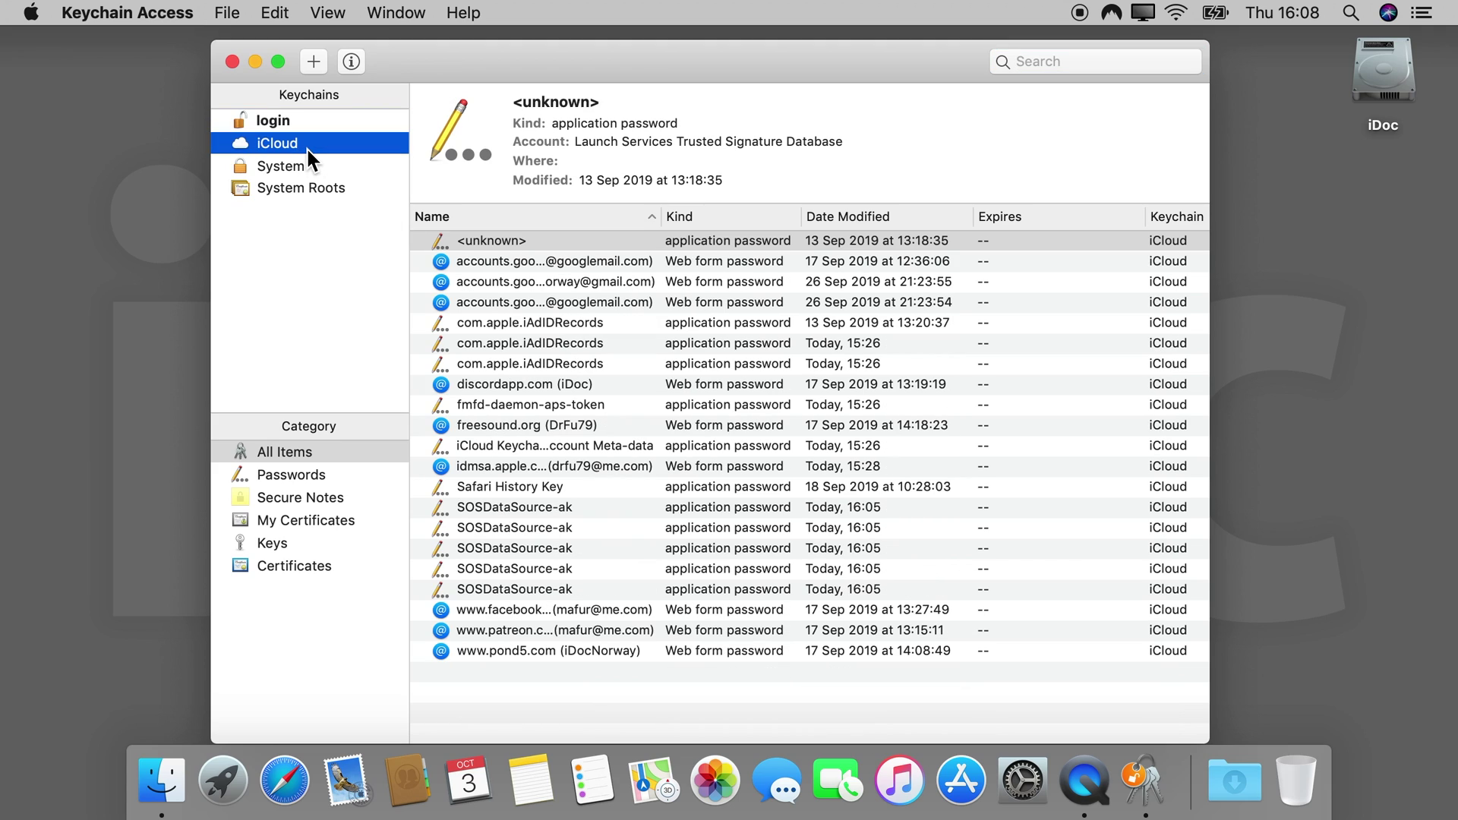
click(298, 498)
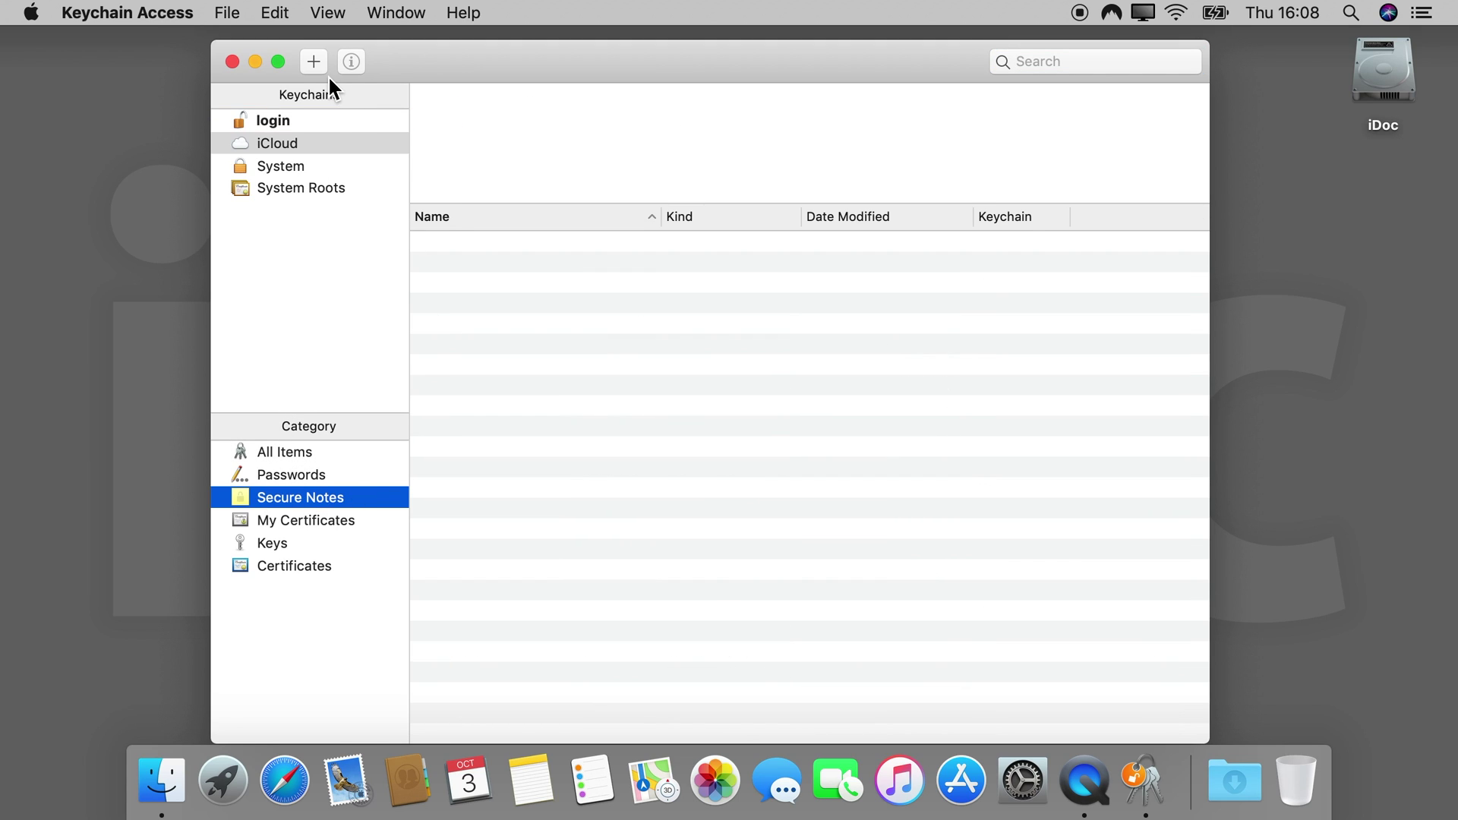
click(314, 62)
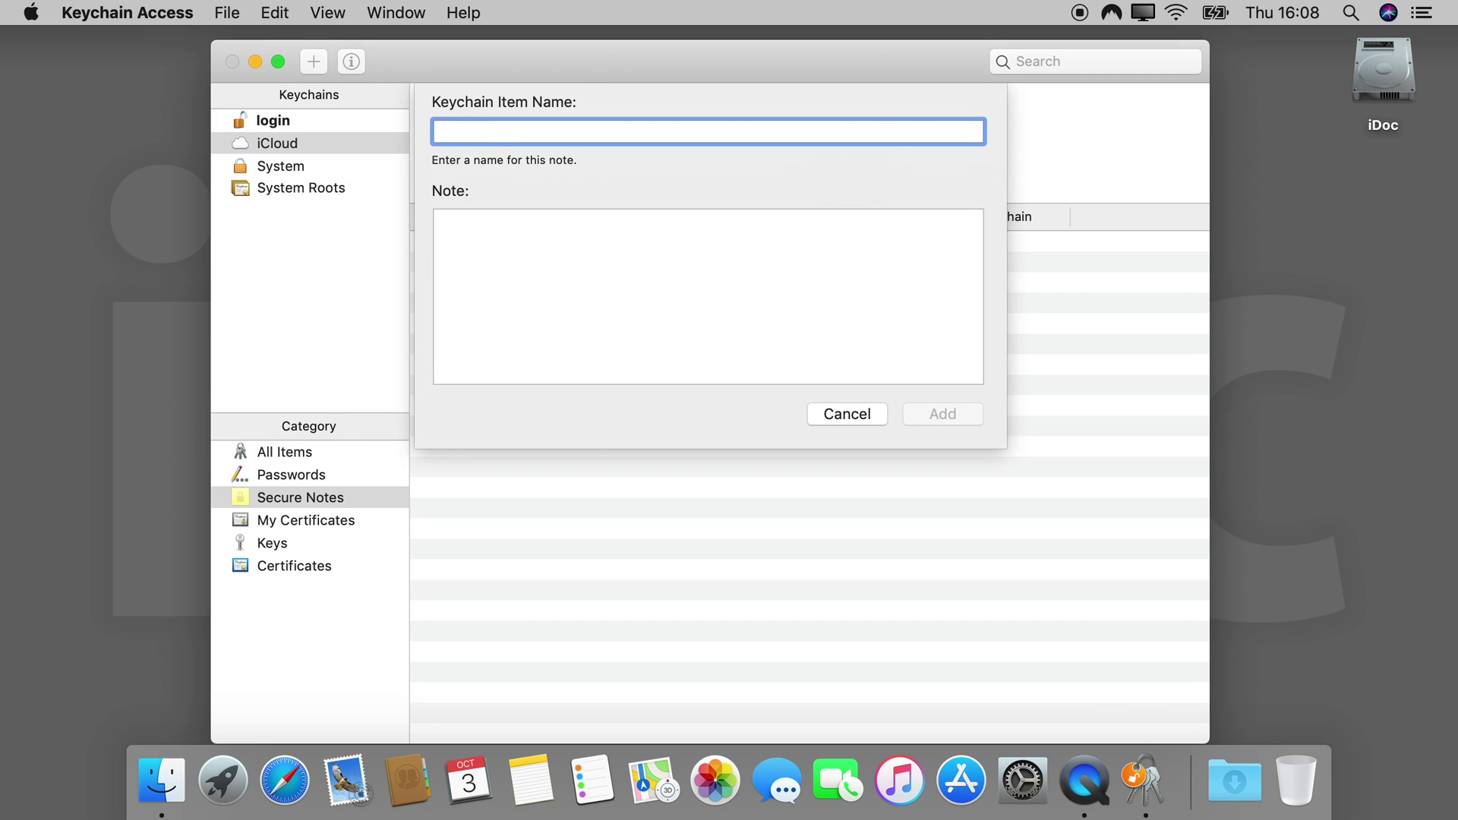
text(secrets)
Write the note body: a filler line 'hgj gjhgjhgjhgjhg jghg hgjg', then 'test' and 'important'.
click(570, 263)
text(hgj )
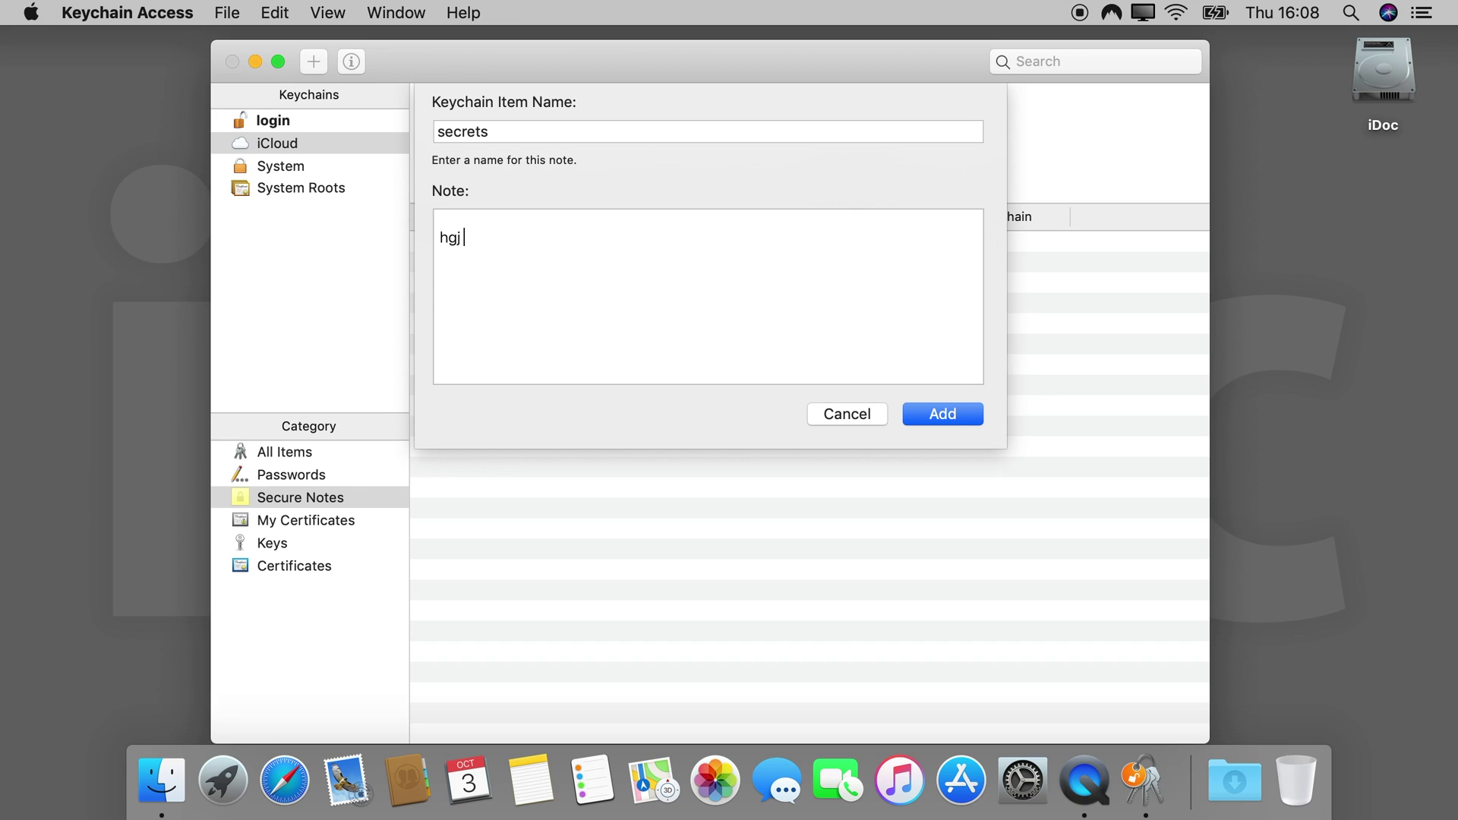
text(gjhgjhgjhgjhg jg)
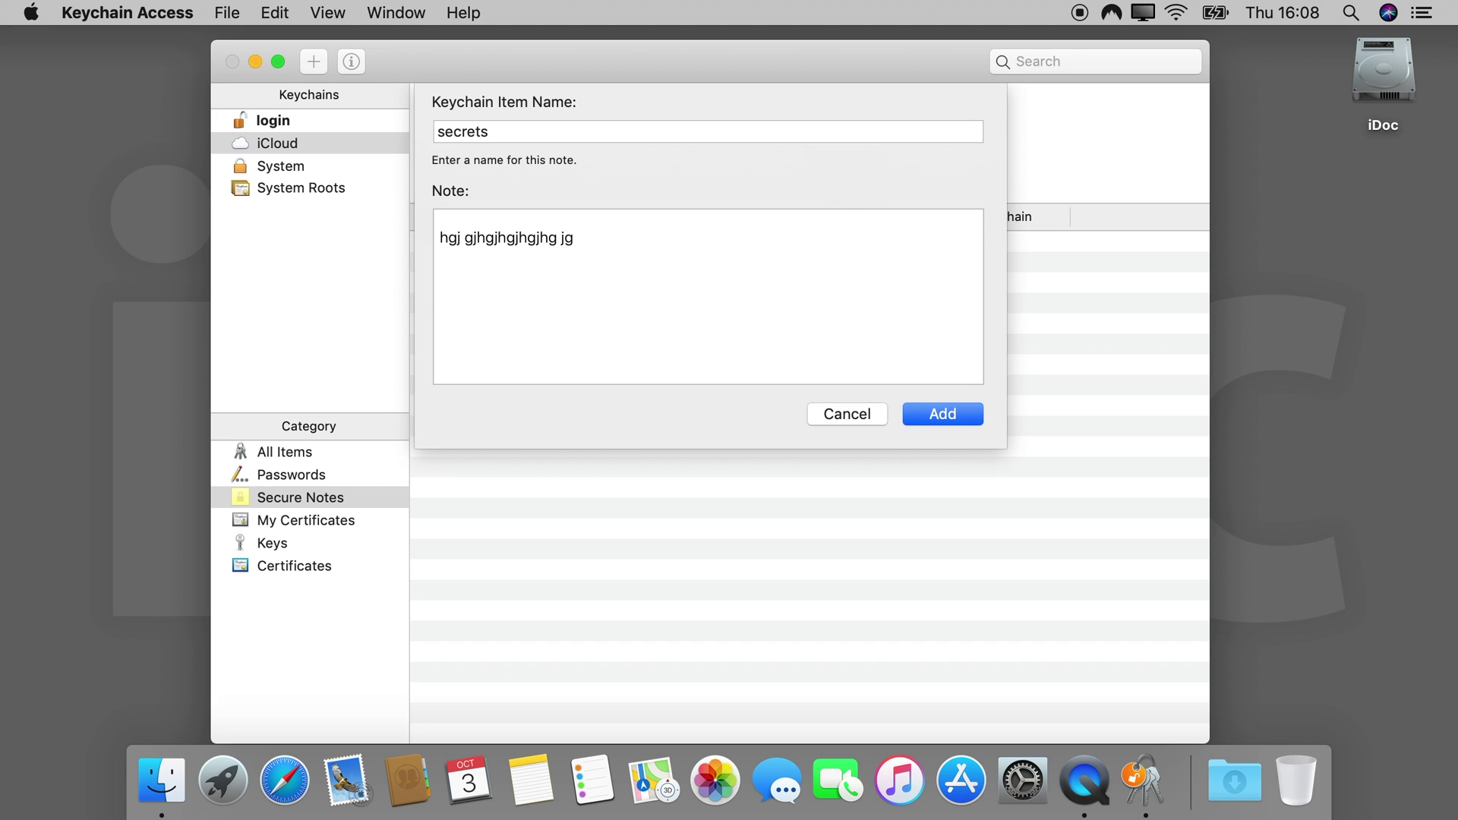
text(hg hgjg)
text(test)
text(importa)
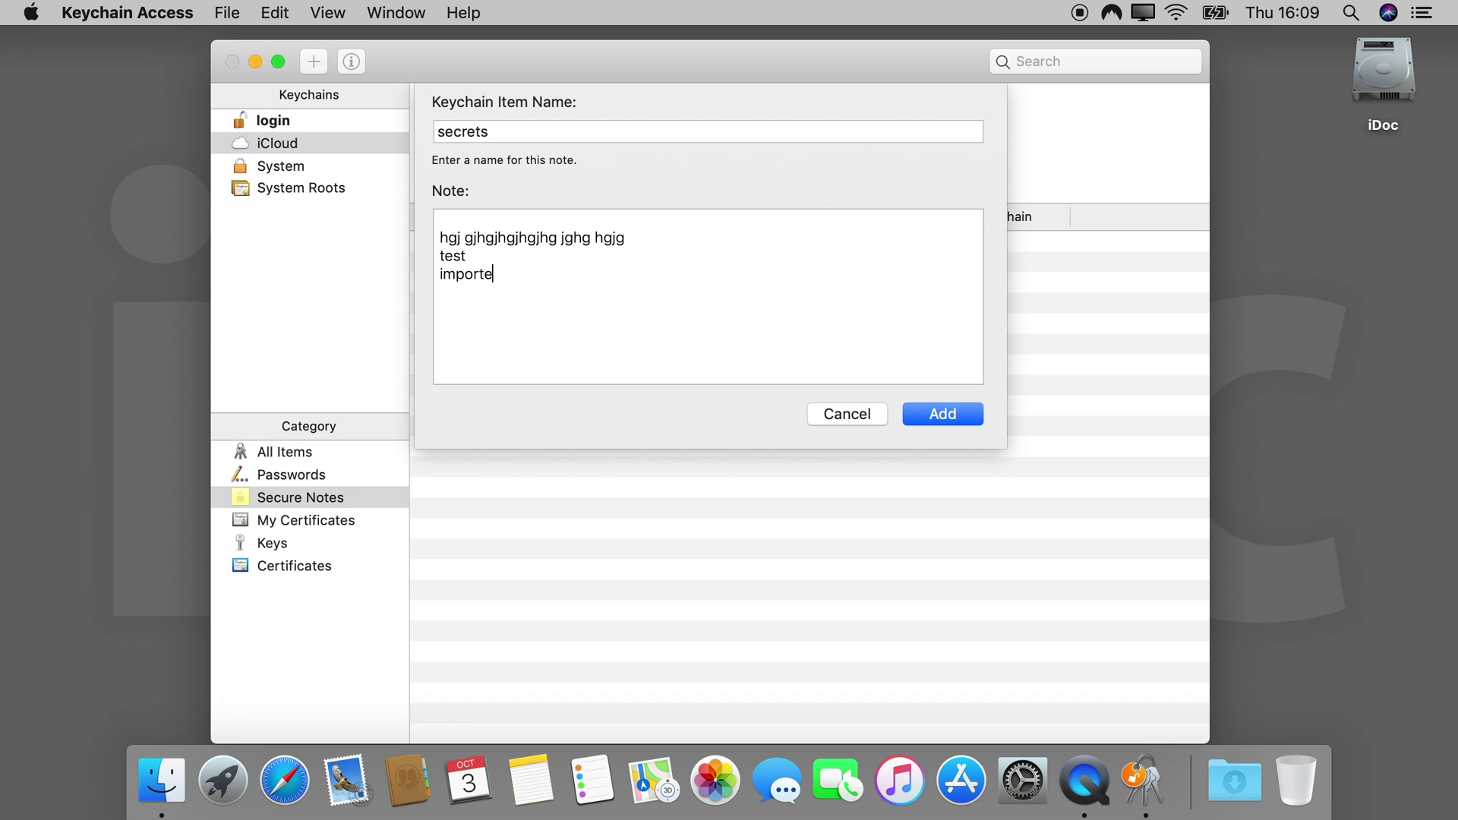
key(BackSpace)
text(ant)
click(944, 413)
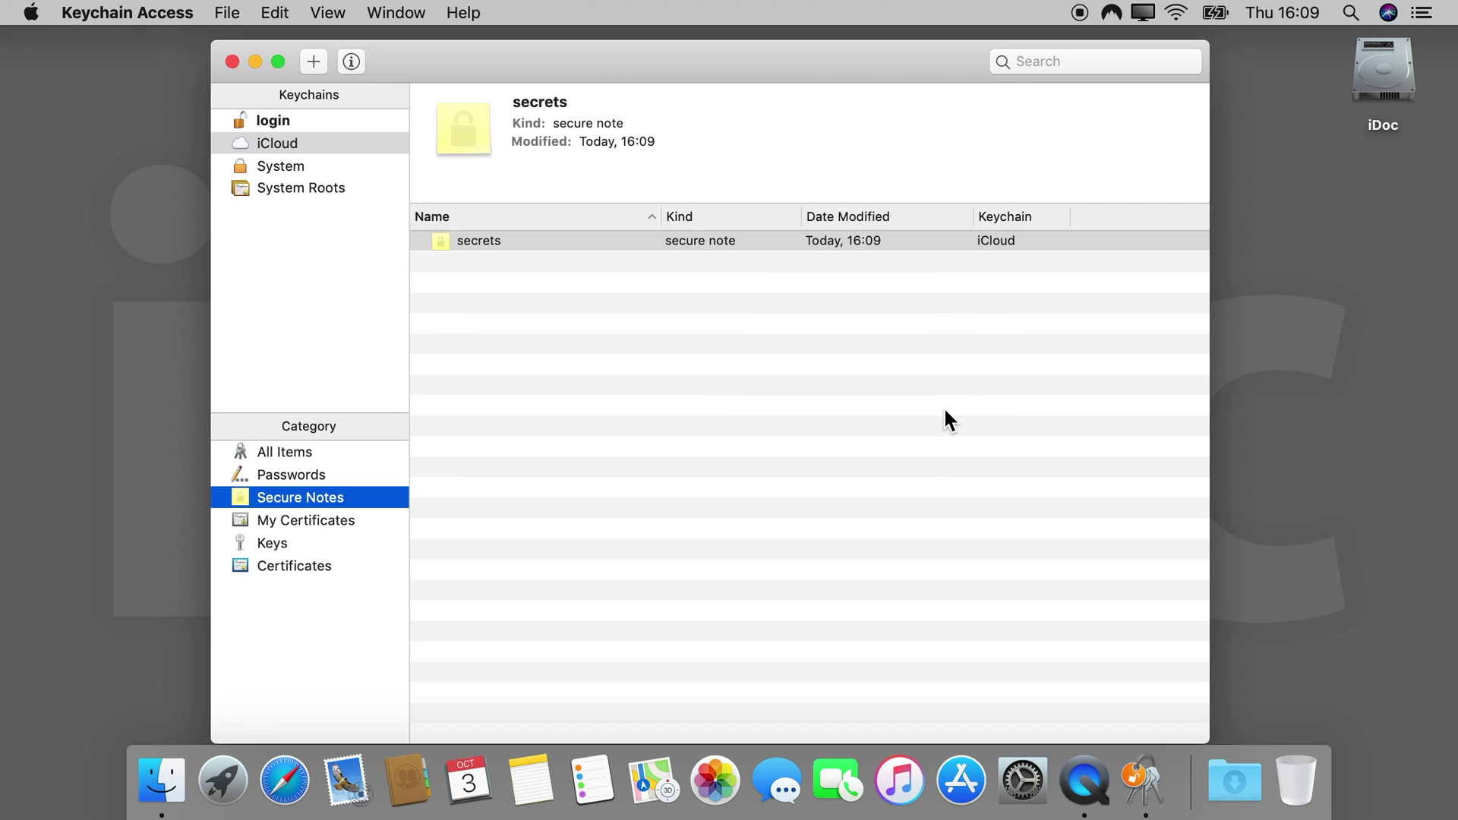
click(127, 13)
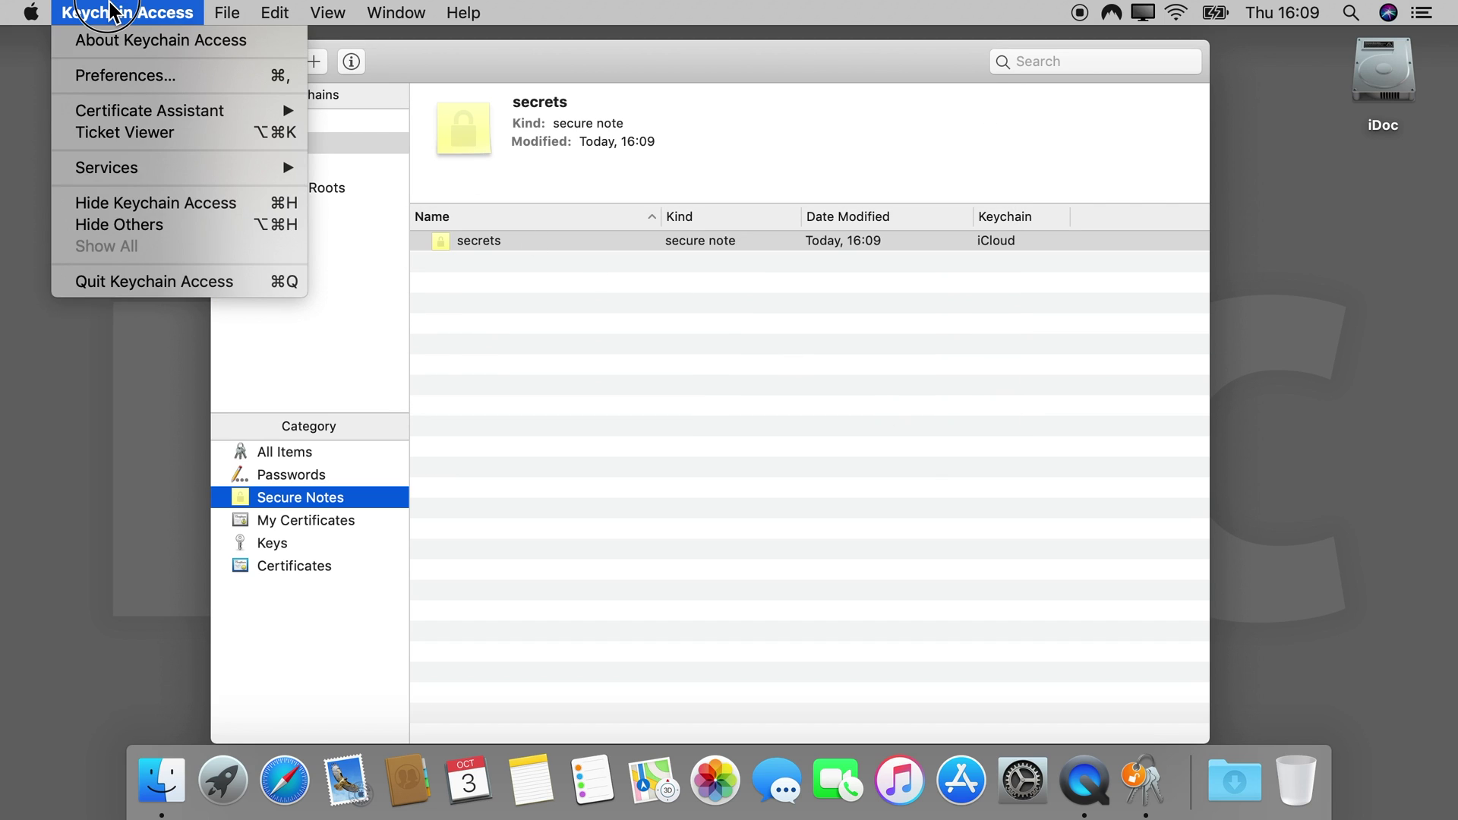
click(116, 280)
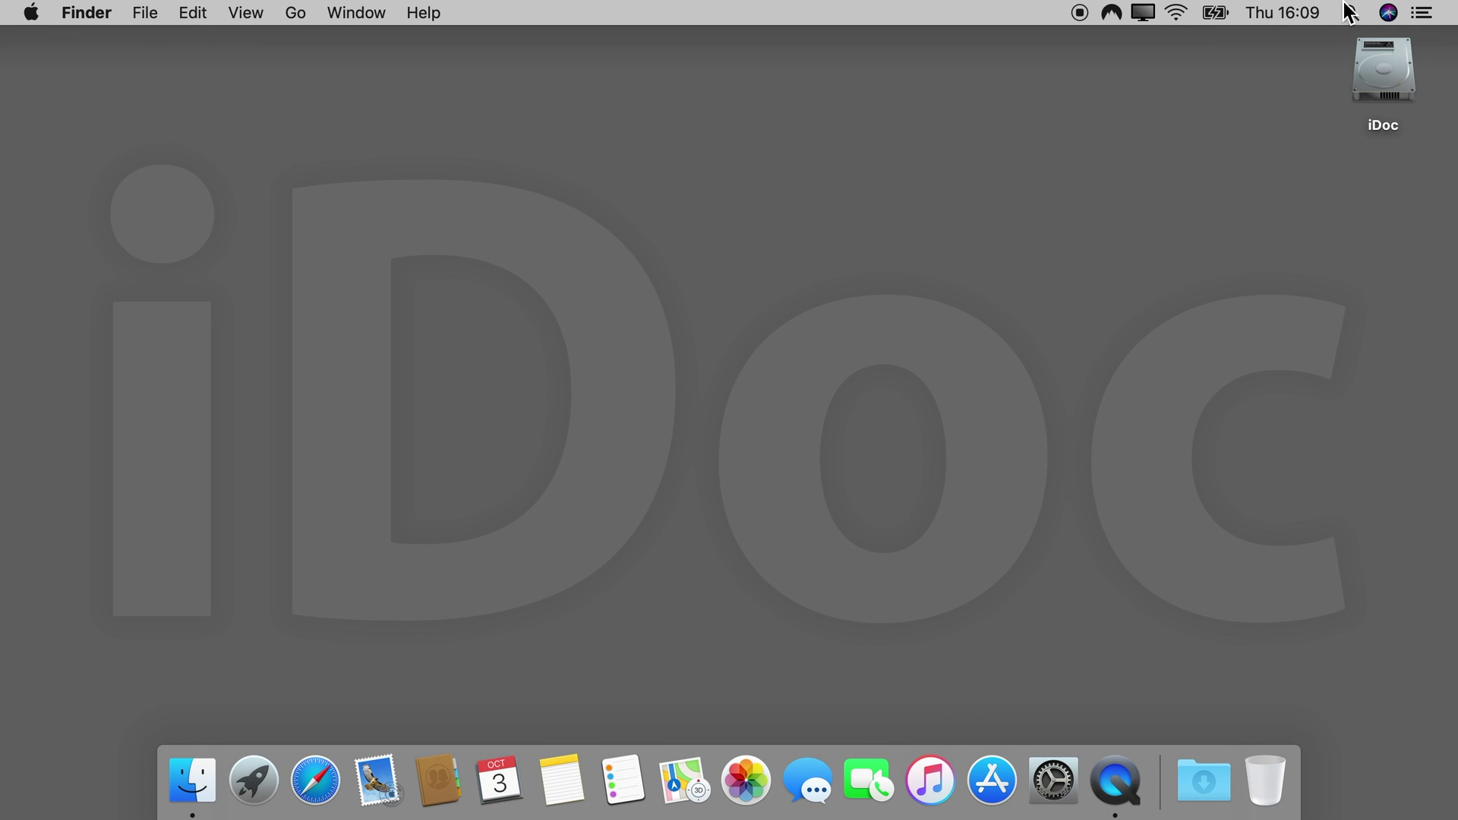
click(1349, 11)
key(Return)
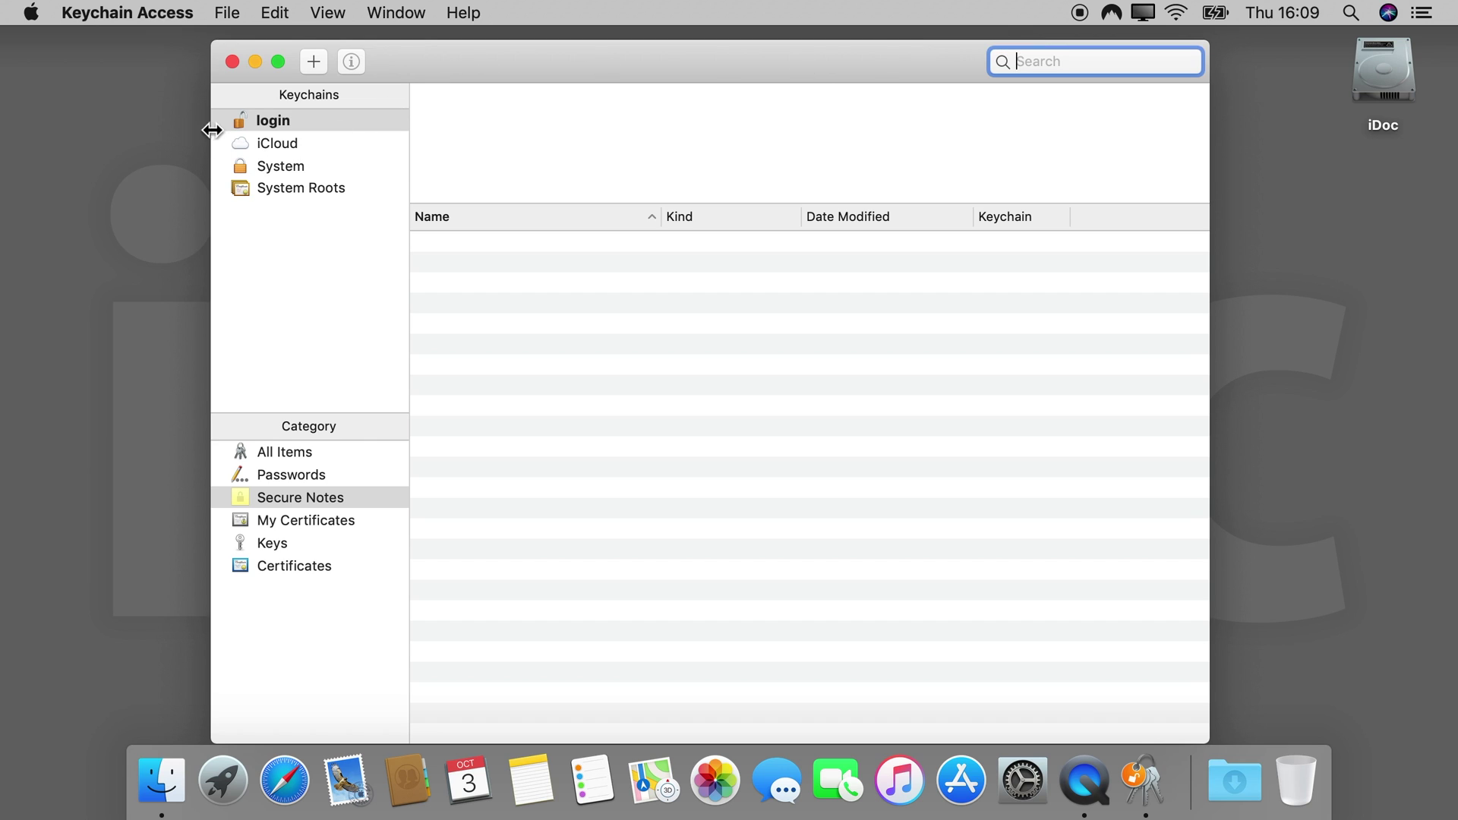
click(270, 145)
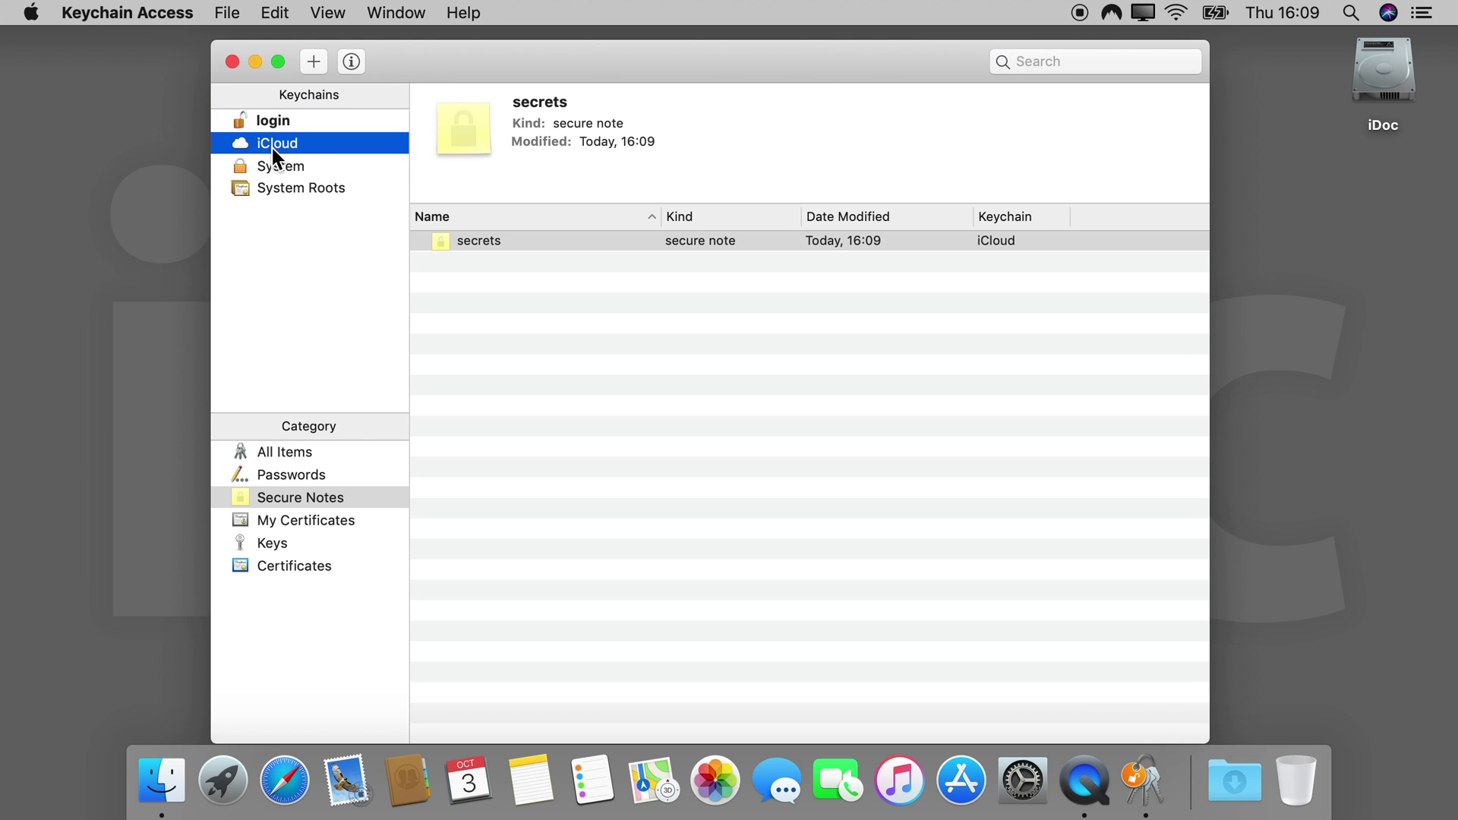
Open the 'secrets' note and show its text, entering the keychain password to unlock it.
double_click(562, 240)
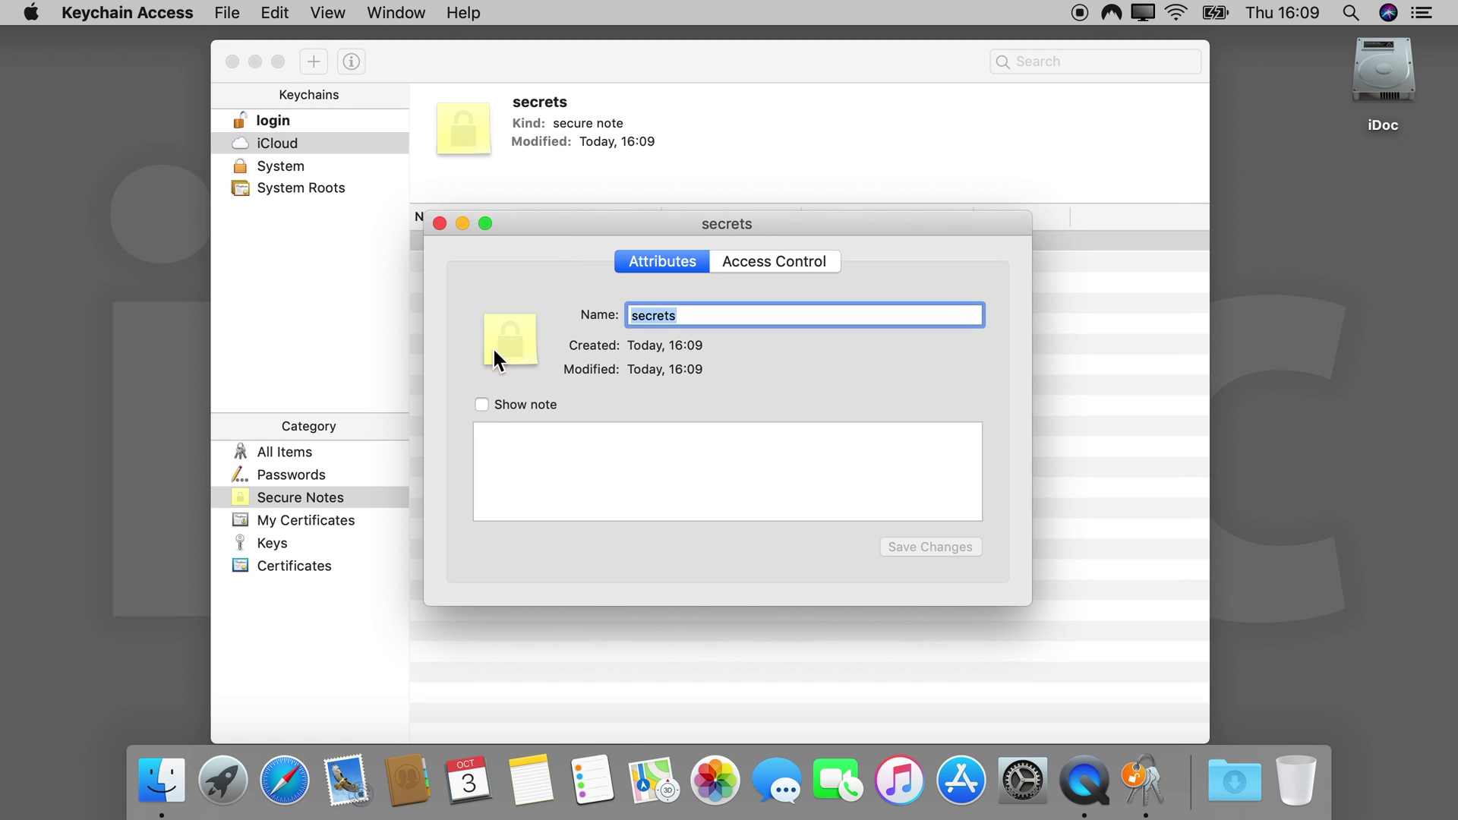
click(481, 407)
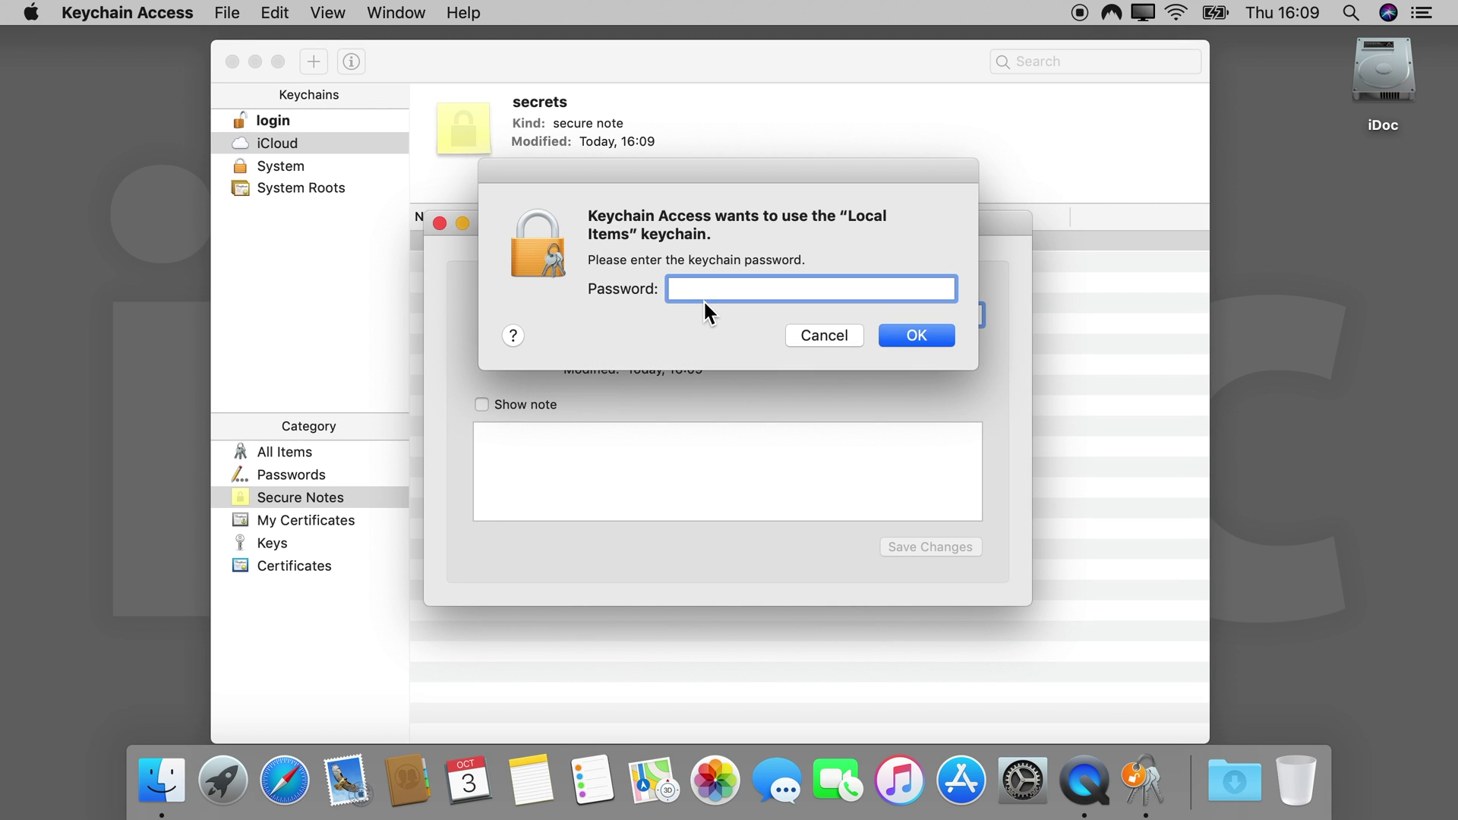
text(••••)
key(Return)
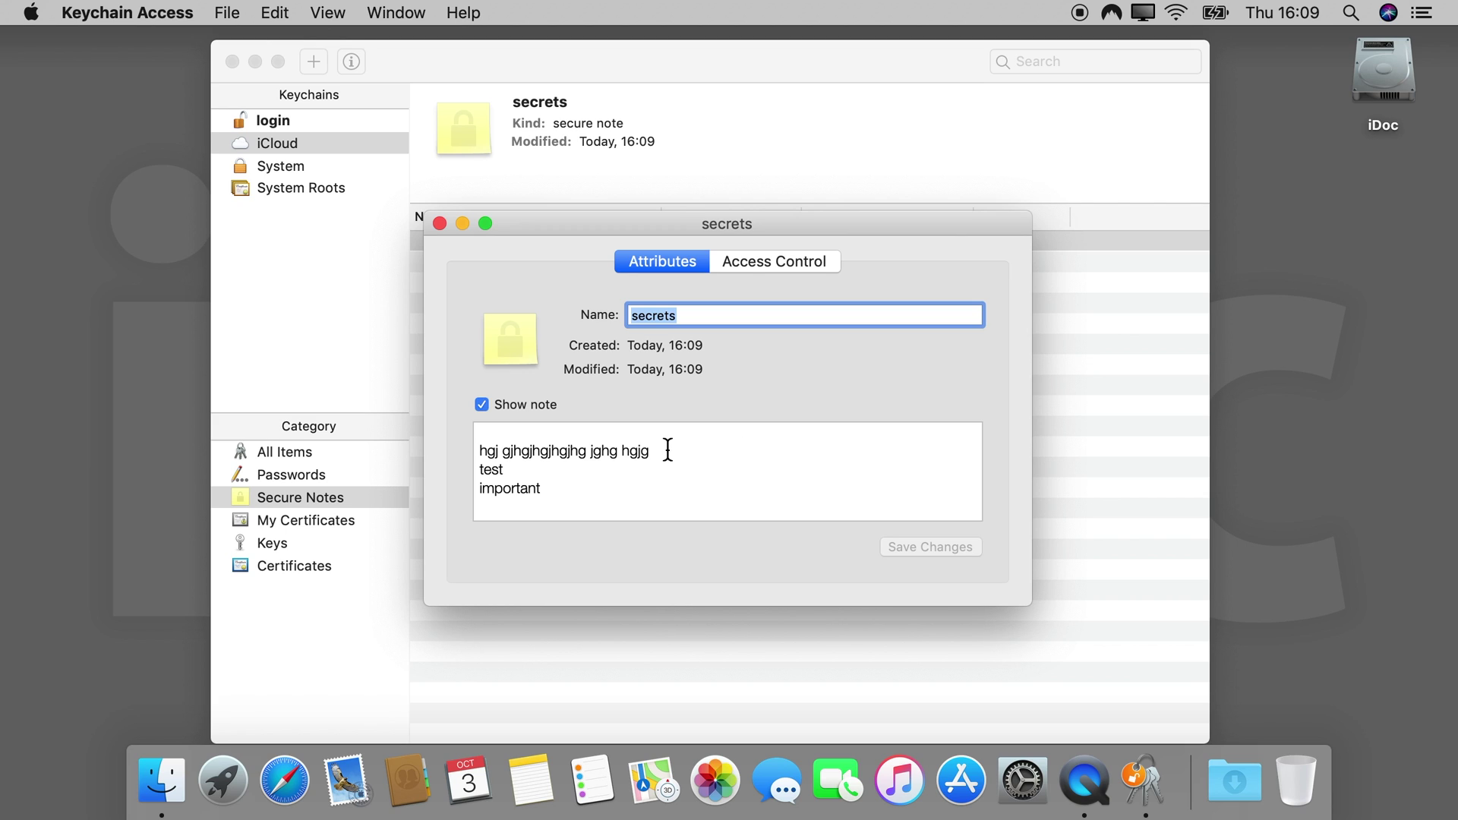
Delete the note's first line, add 'more' as a new line, and save the changes.
drag(667, 449, 423, 457)
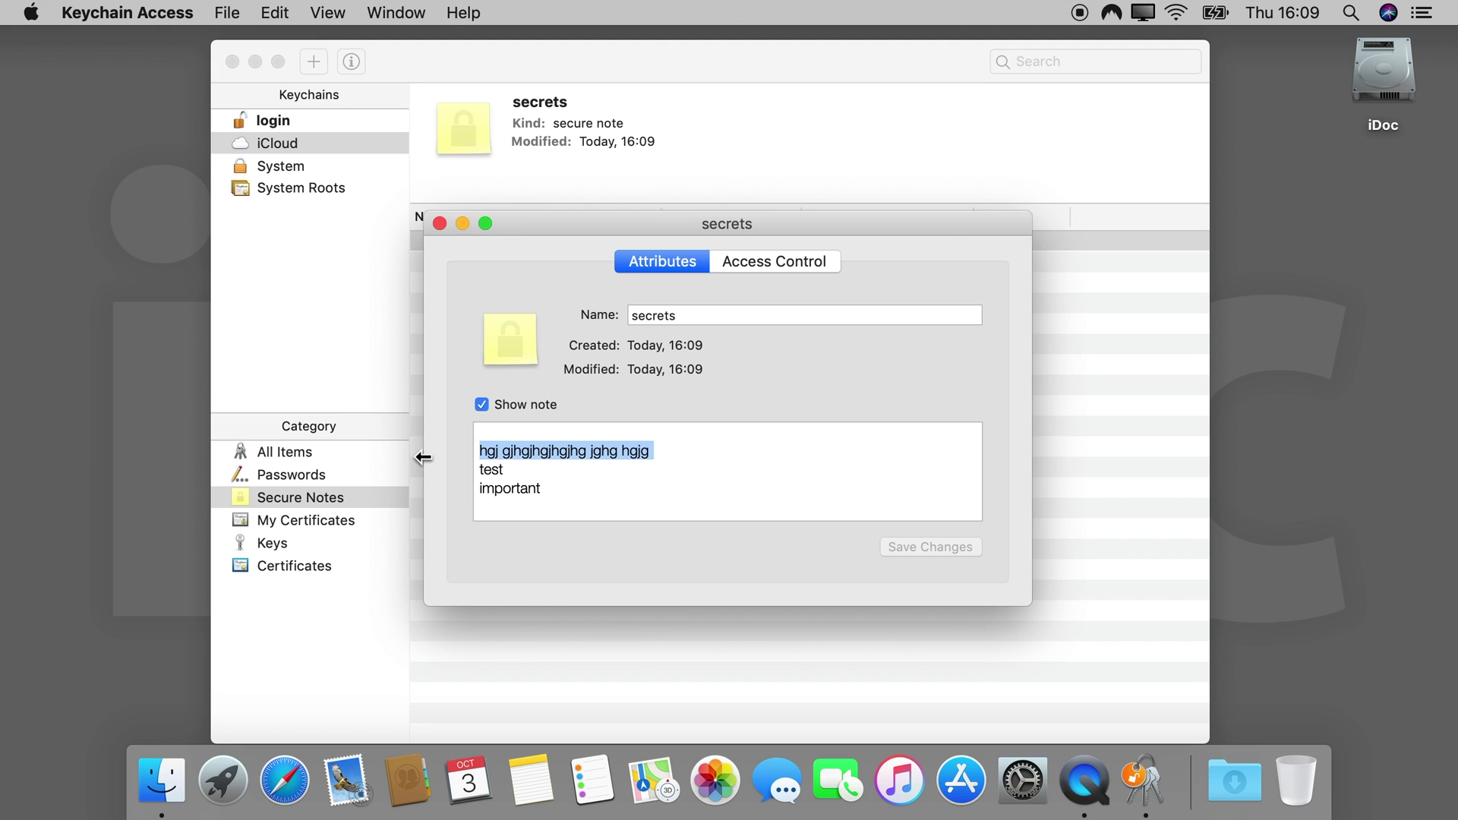
key(Delete)
key(Delete)
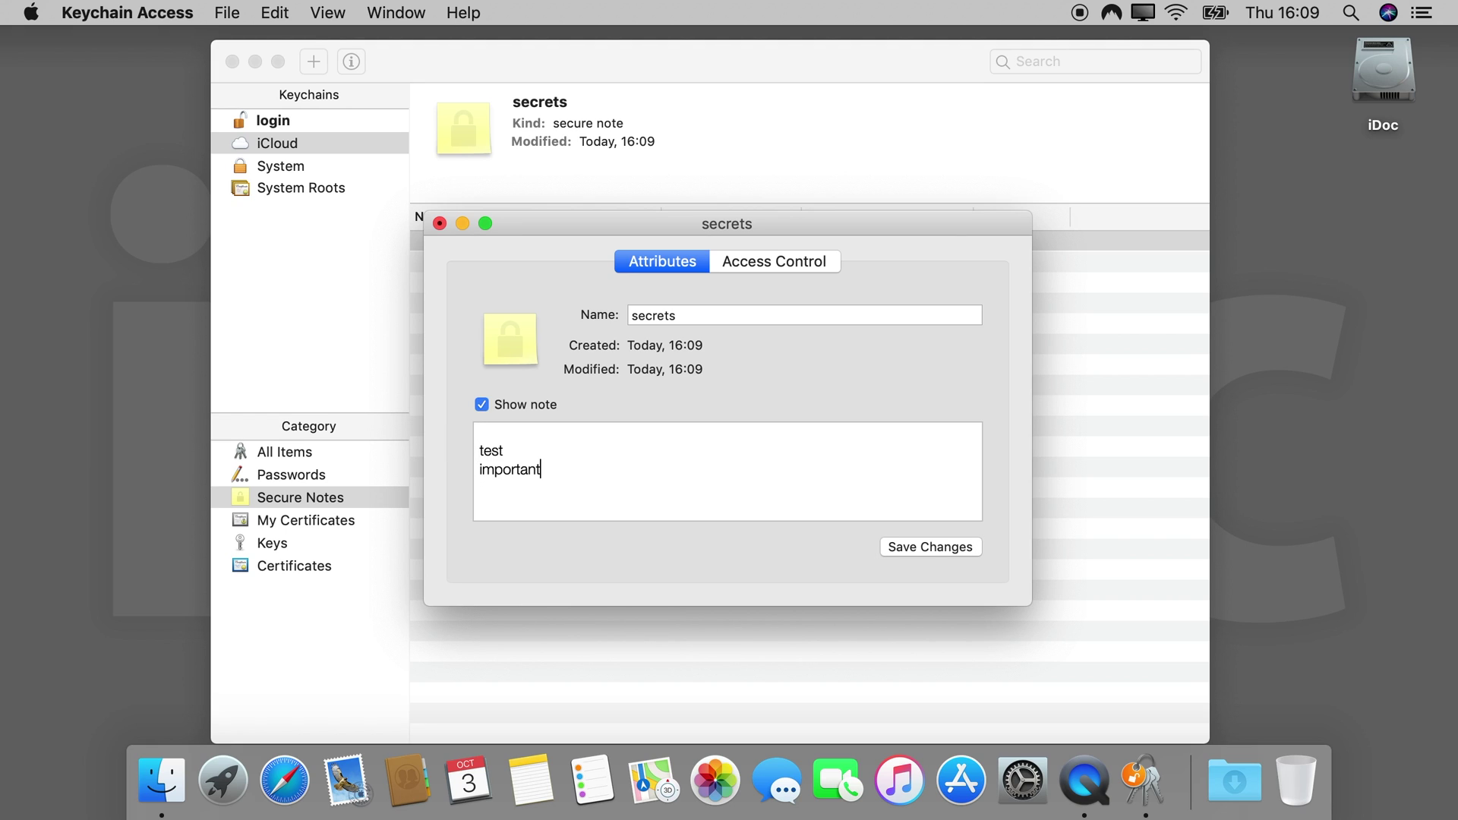
text(more)
click(908, 549)
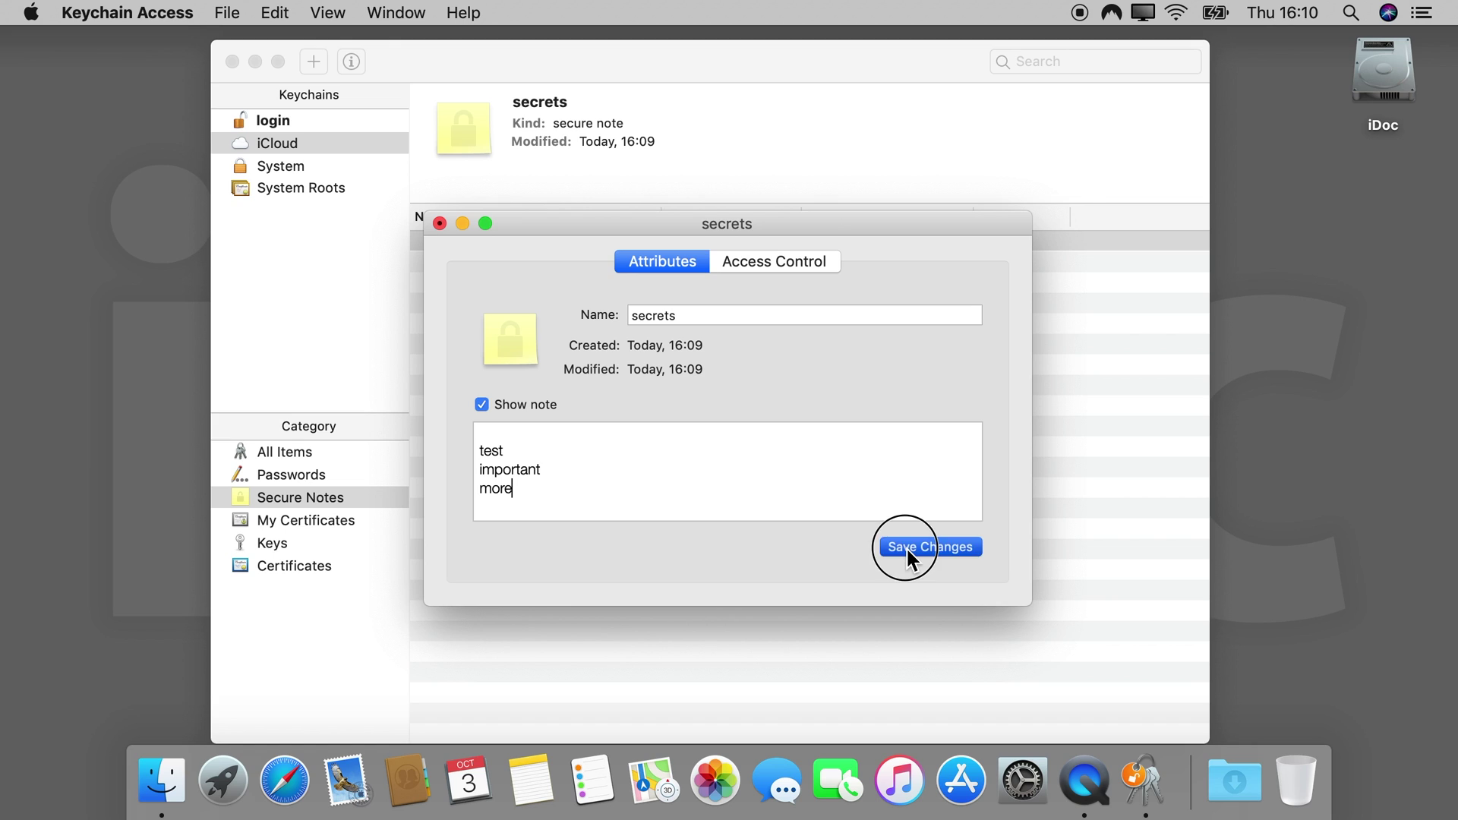